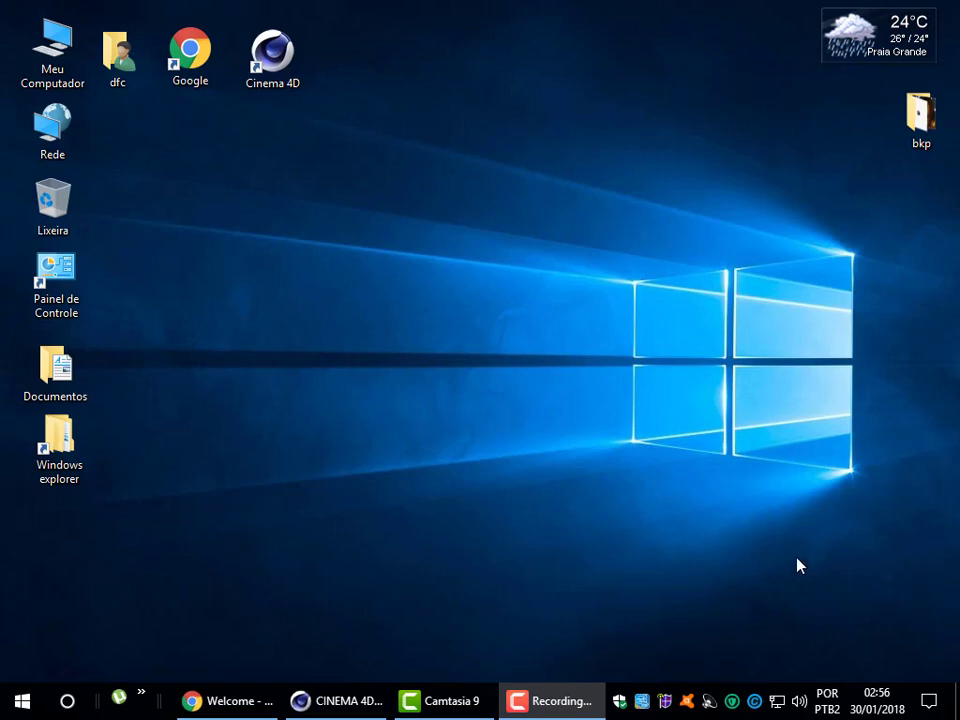
# Restore the Chrome window with the MAXON home page and show its Products menu
pyautogui.click(217, 705)
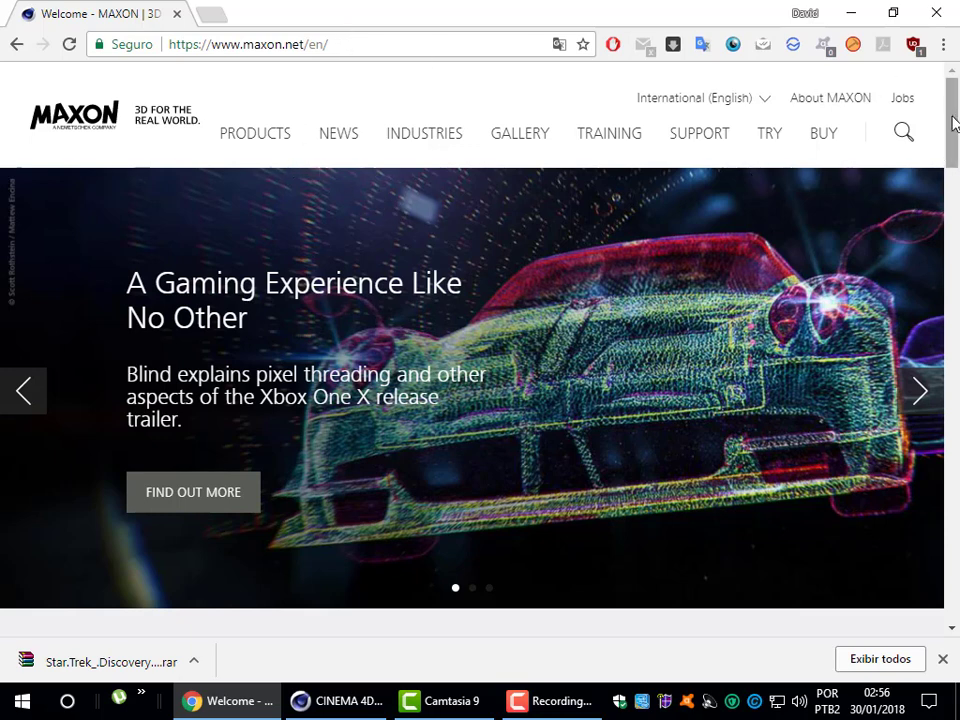
pyautogui.scroll(-1, 955, 122)
pyautogui.scroll(1, 950, 122)
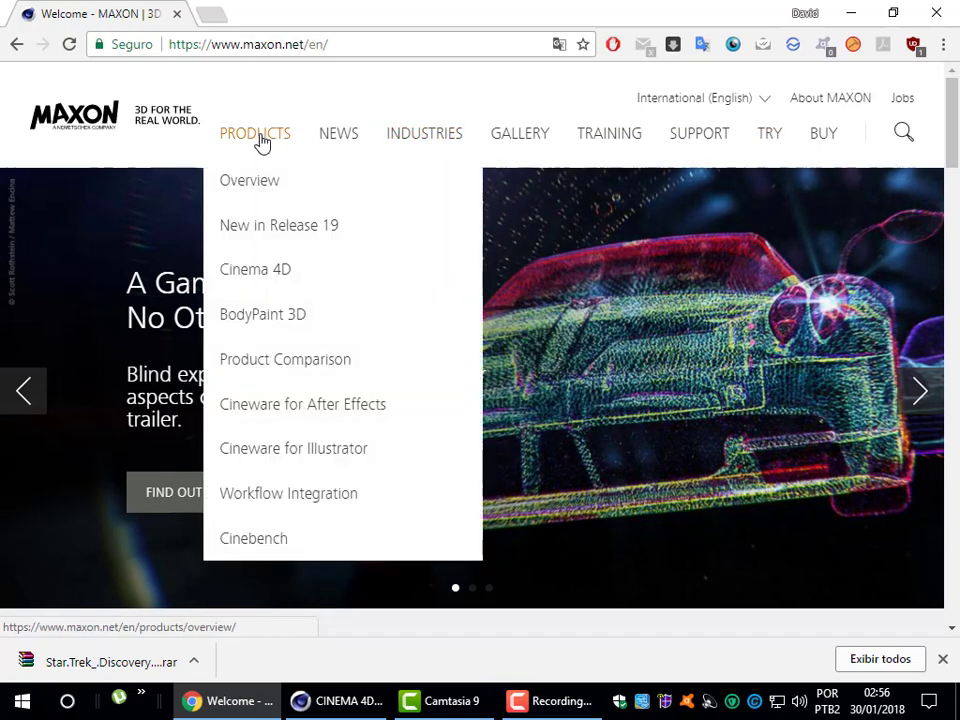
pyautogui.moveTo(255, 133)
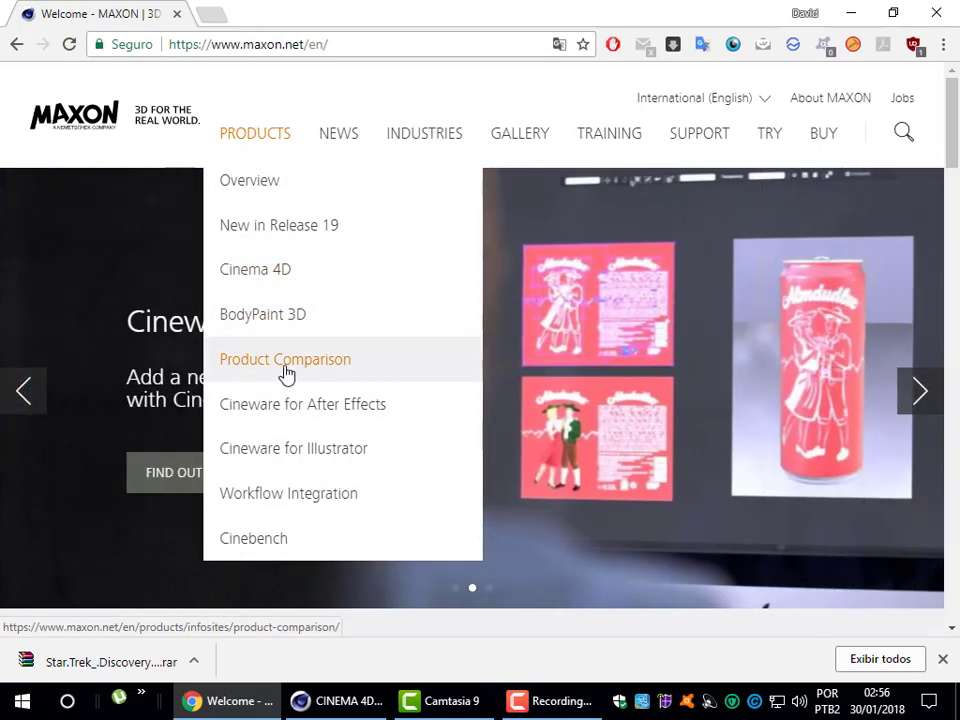
# Open MAXON's Product Comparison page and scroll through the Cinema 4D editions
pyautogui.click(286, 380)
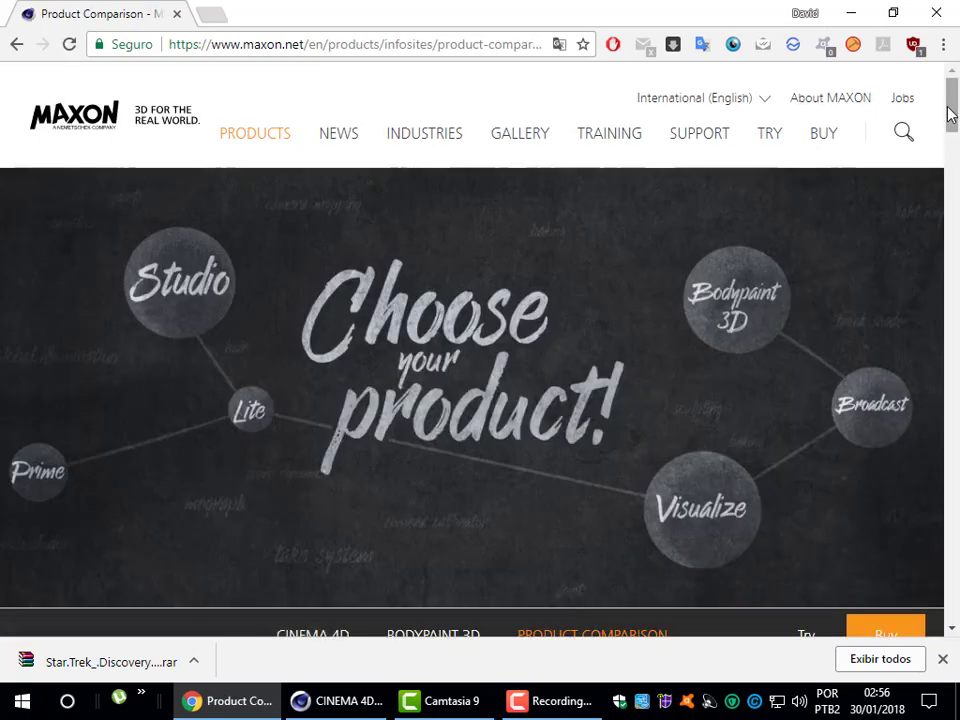
pyautogui.moveTo(954, 110); pyautogui.dragTo(955, 200)
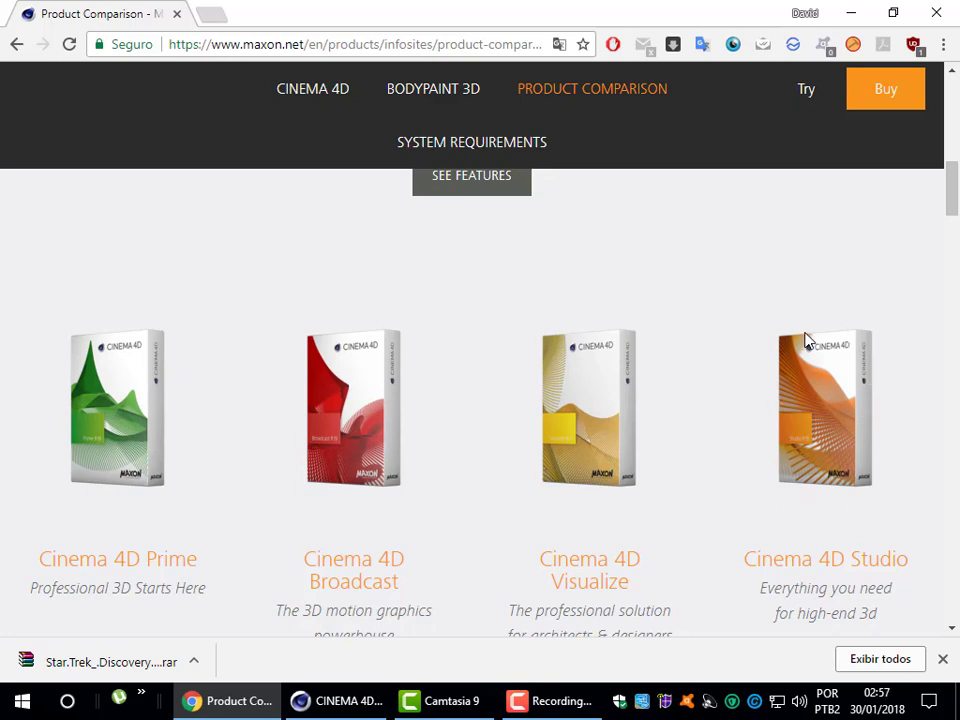
pyautogui.moveTo(953, 189); pyautogui.dragTo(956, 303)
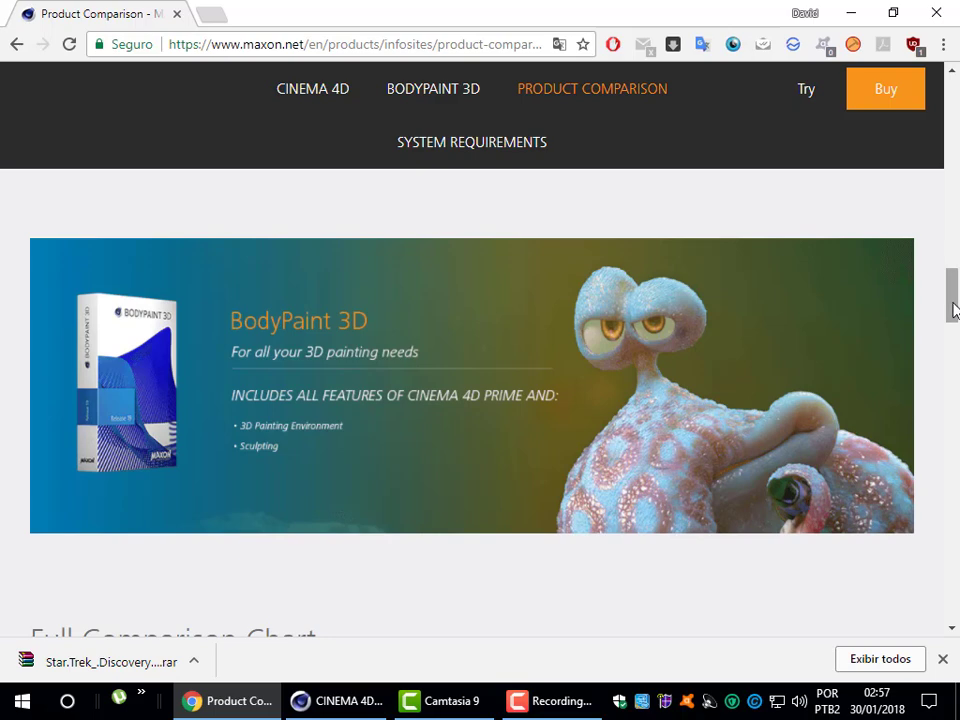
pyautogui.moveTo(955, 309); pyautogui.dragTo(955, 286)
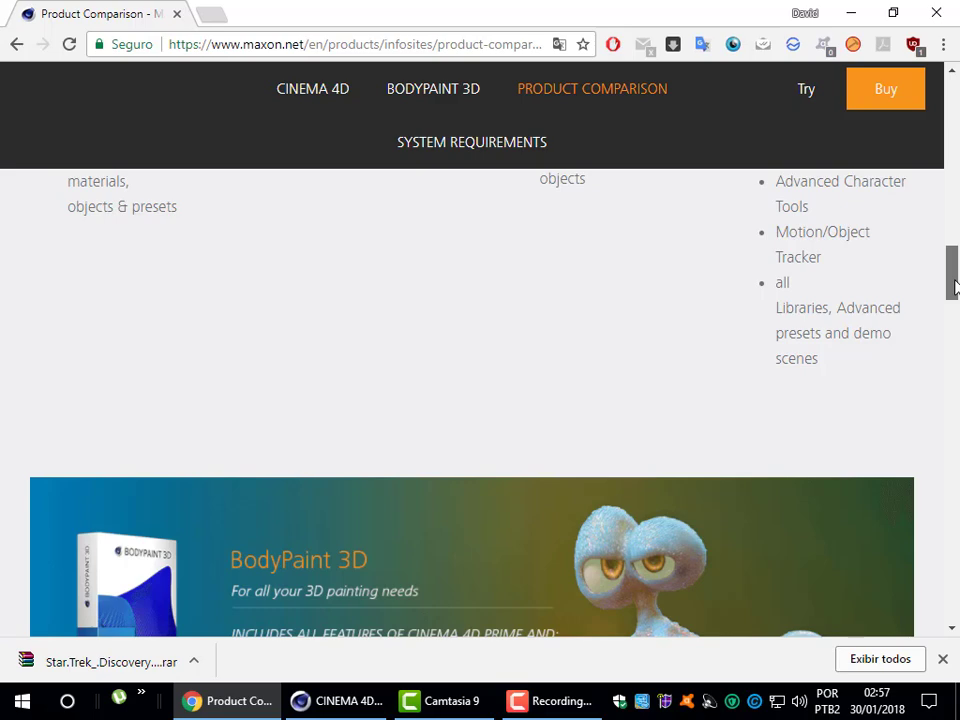
pyautogui.moveTo(955, 286); pyautogui.dragTo(955, 115)
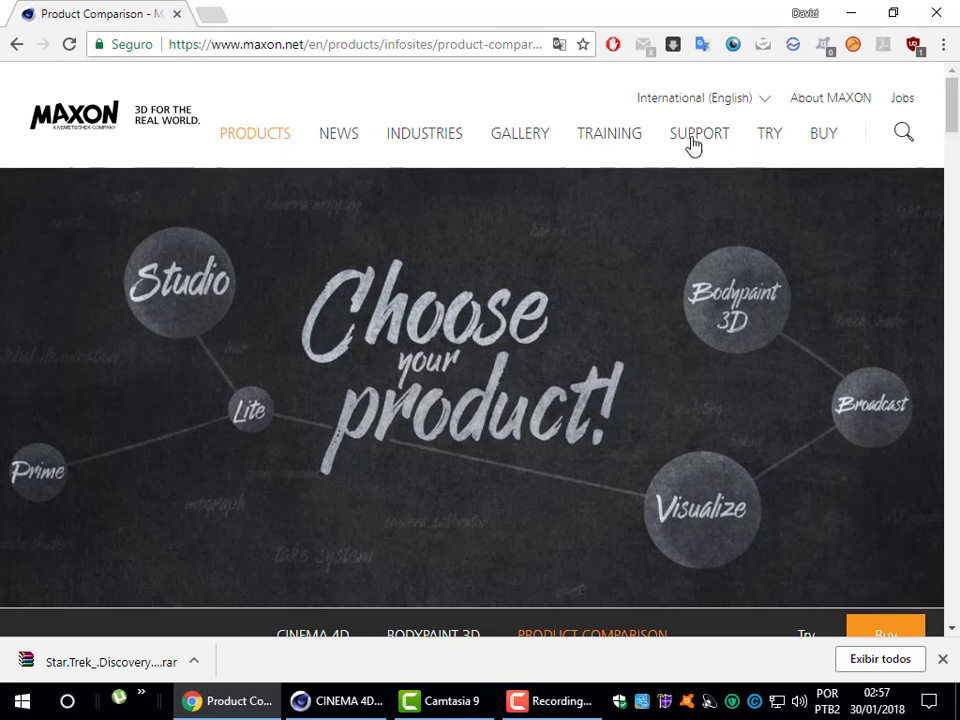
pyautogui.moveTo(424, 133)
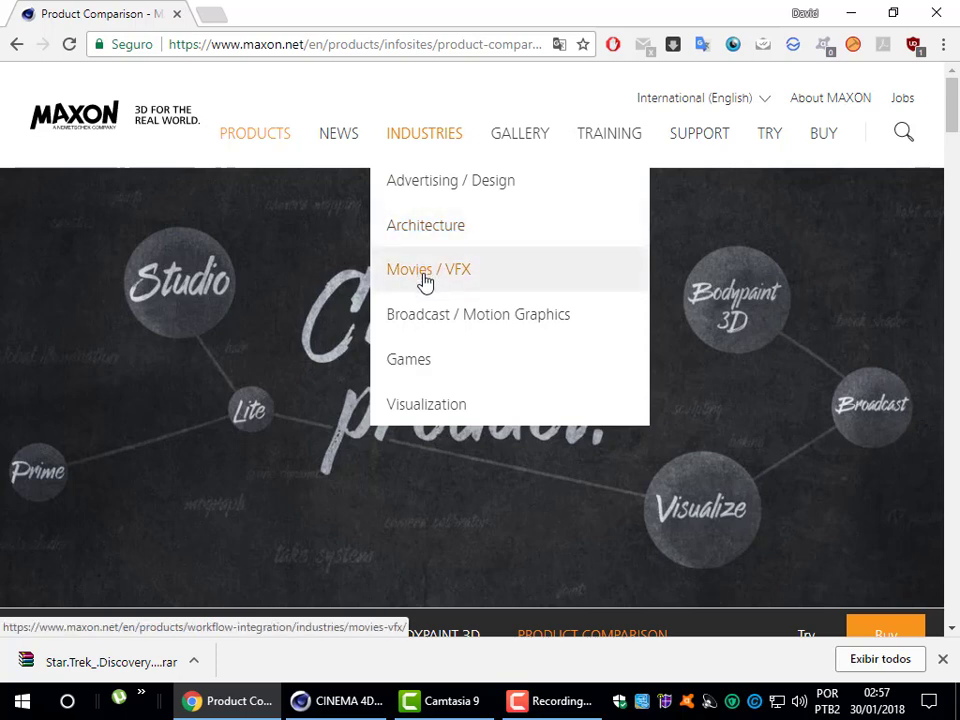
# Scroll through the Movies / VFX industry articles, then switch to the Games industry page
pyautogui.click(425, 280)
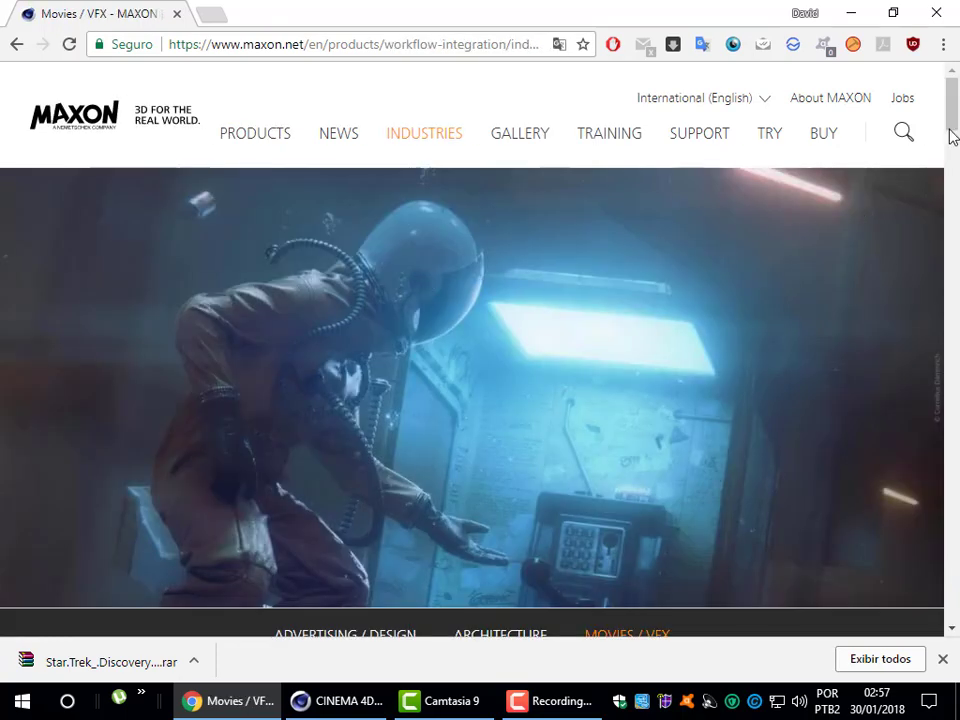
pyautogui.scroll(-3, 955, 135)
pyautogui.moveTo(955, 135); pyautogui.dragTo(957, 207)
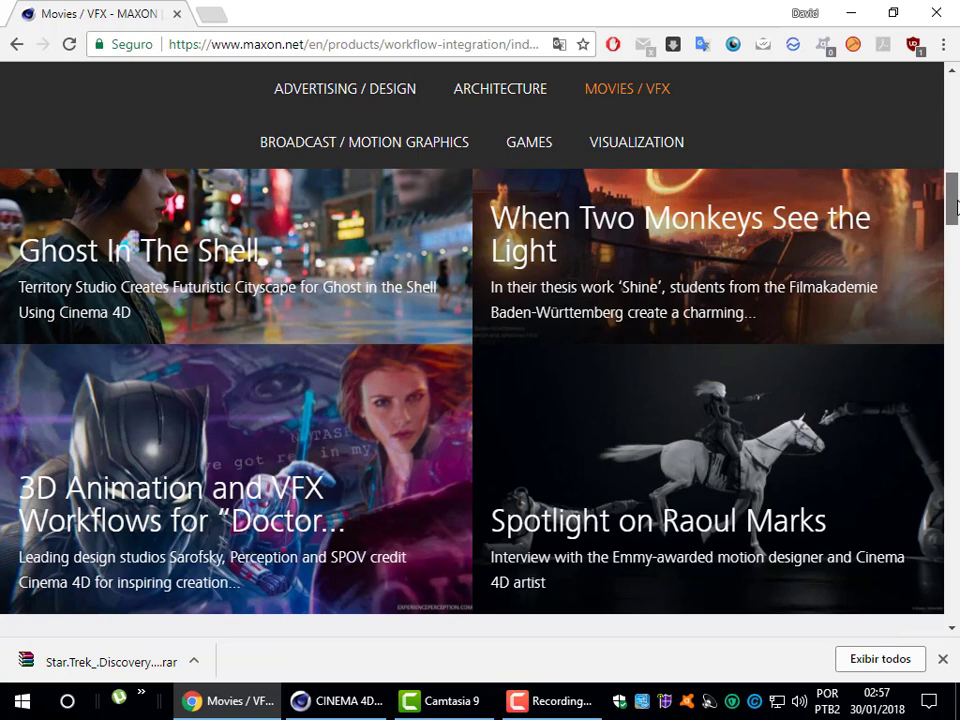
pyautogui.moveTo(956, 207)
pyautogui.mouseDown()
pyautogui.moveTo(953, 249)
pyautogui.moveTo(954, 198)
pyautogui.mouseUp()
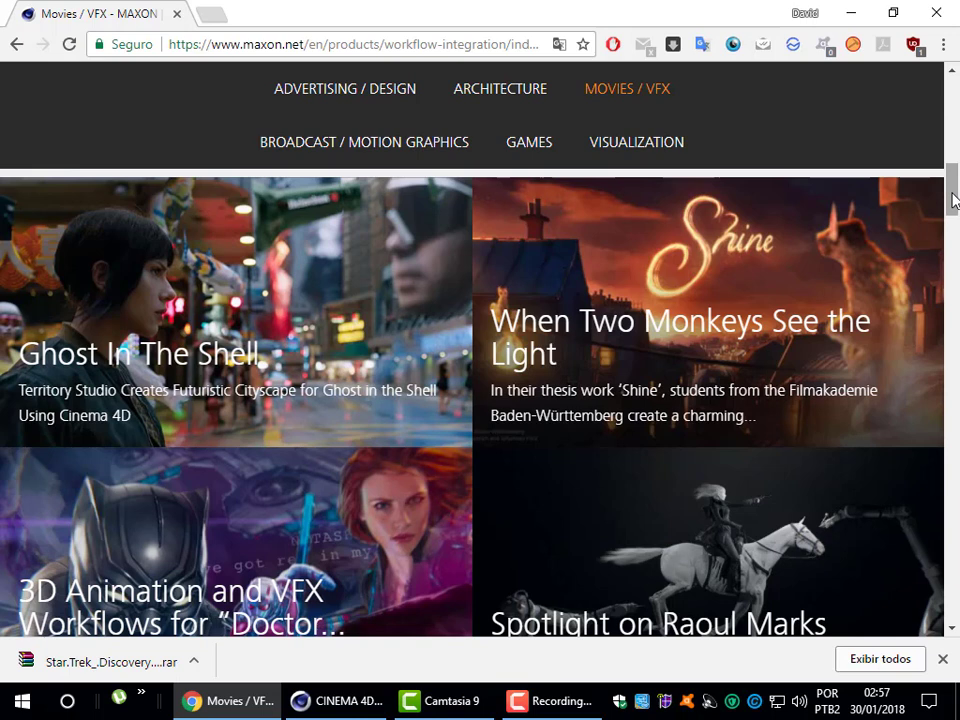
pyautogui.click(535, 146)
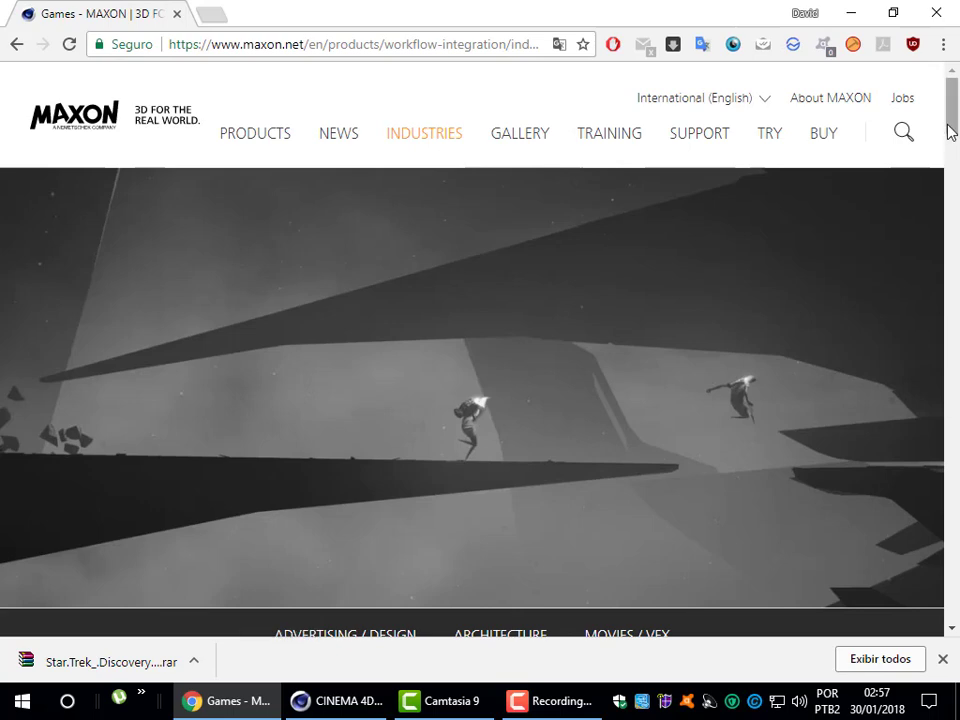
pyautogui.moveTo(950, 130)
pyautogui.mouseDown()
pyautogui.moveTo(955, 275)
pyautogui.moveTo(953, 130)
pyautogui.moveTo(926, 107)
pyautogui.mouseUp()
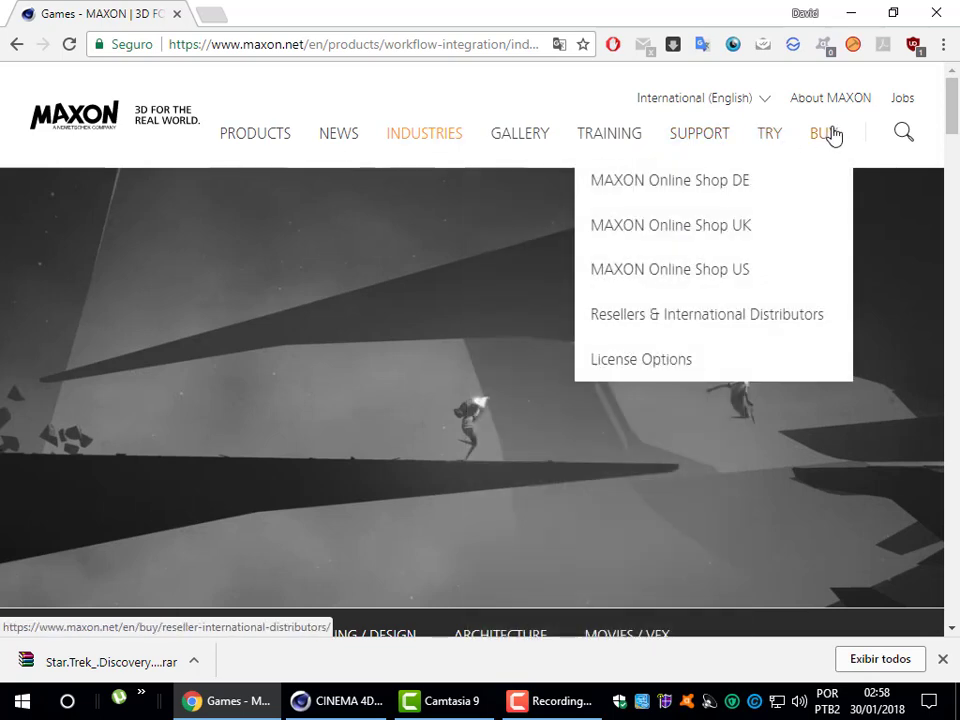
# Scroll through the Cinema 4D R19 demo download form, then minimize Chrome to the desktop
pyautogui.click(769, 139)
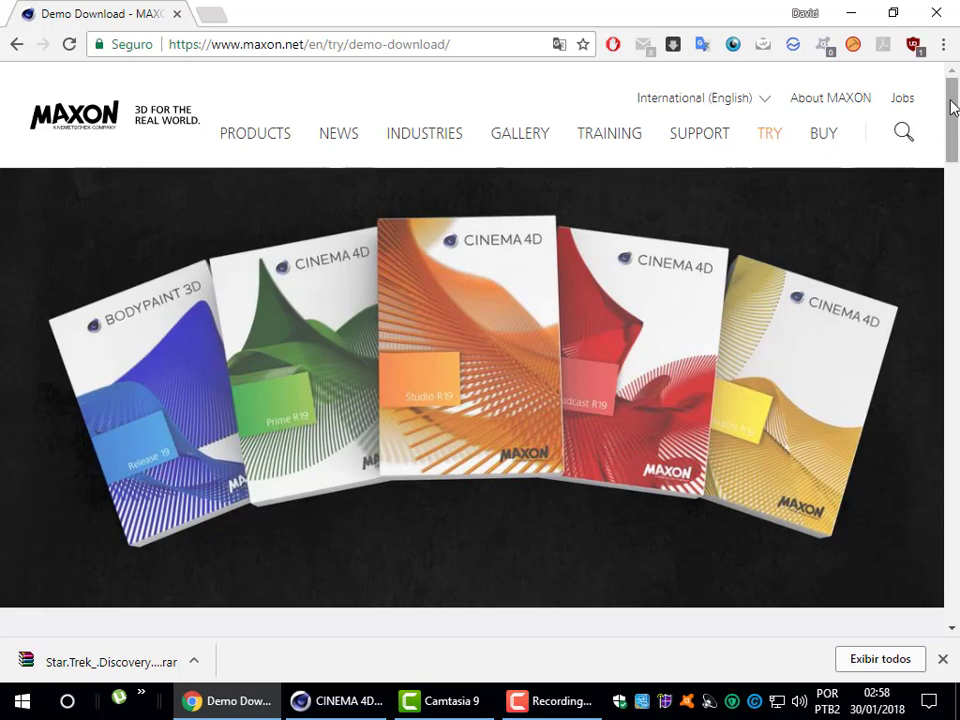
pyautogui.moveTo(952, 108)
pyautogui.mouseDown()
pyautogui.moveTo(943, 168)
pyautogui.moveTo(952, 205)
pyautogui.mouseUp()
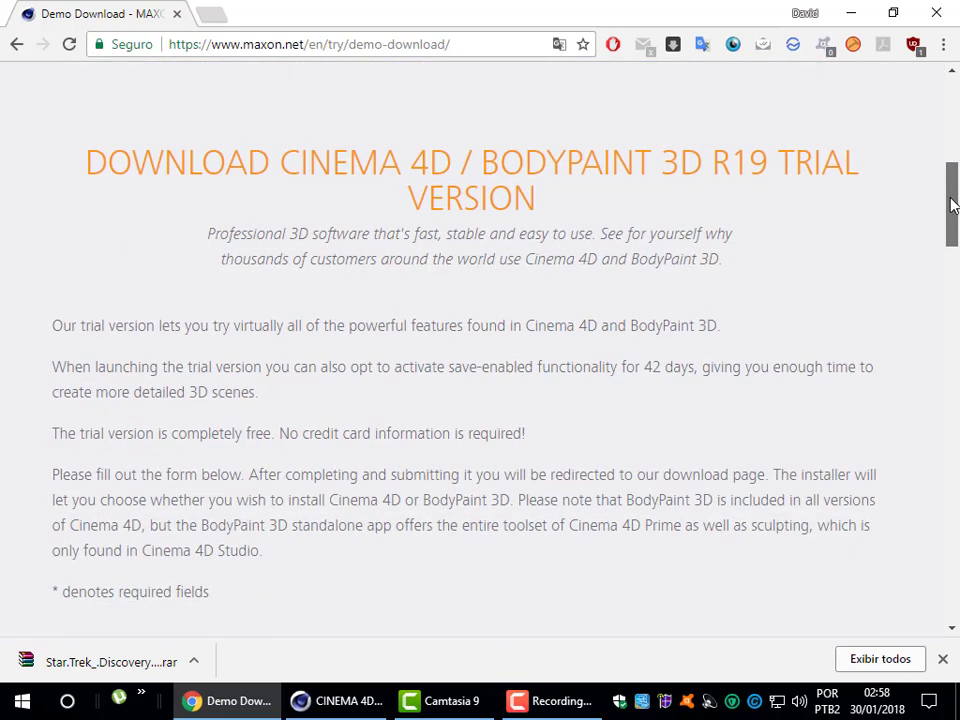
pyautogui.moveTo(952, 205); pyautogui.dragTo(951, 272)
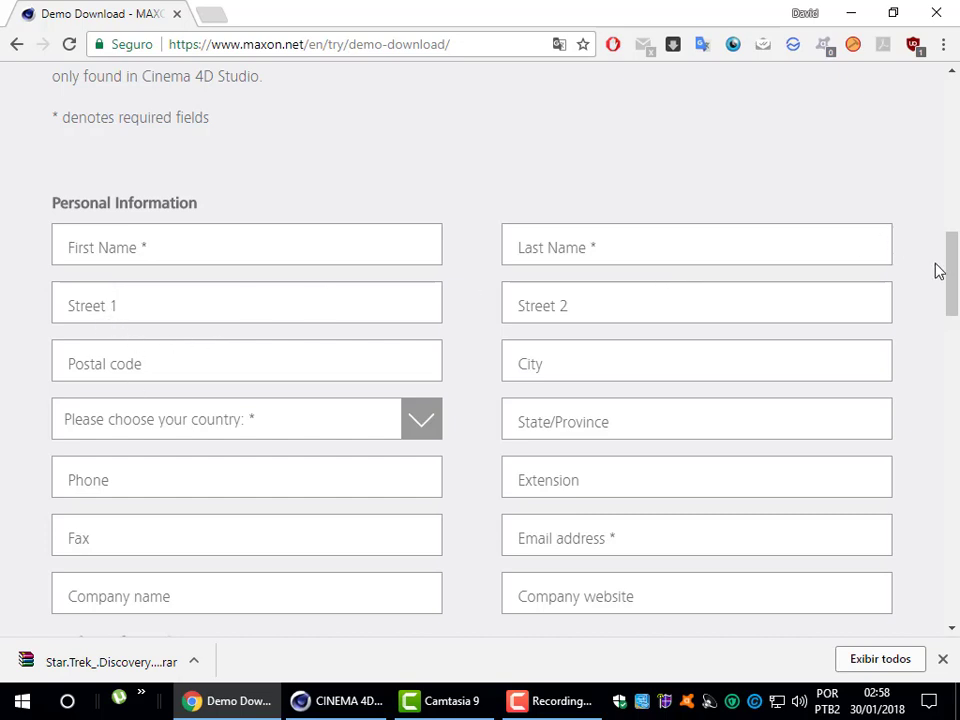
pyautogui.moveTo(948, 275); pyautogui.dragTo(949, 360)
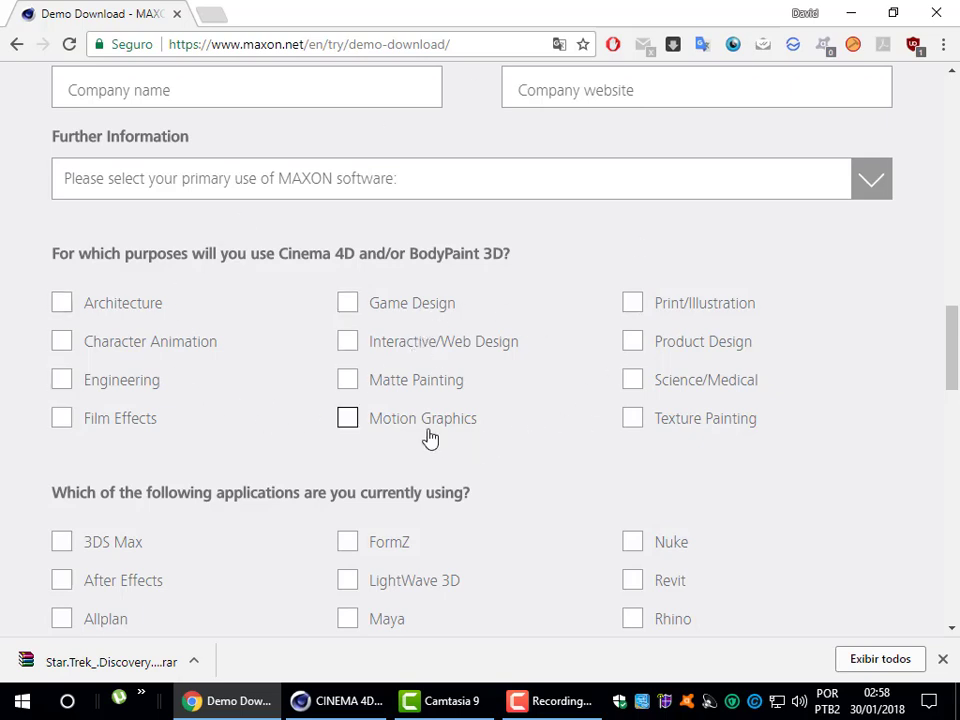
pyautogui.moveTo(951, 336); pyautogui.dragTo(949, 493)
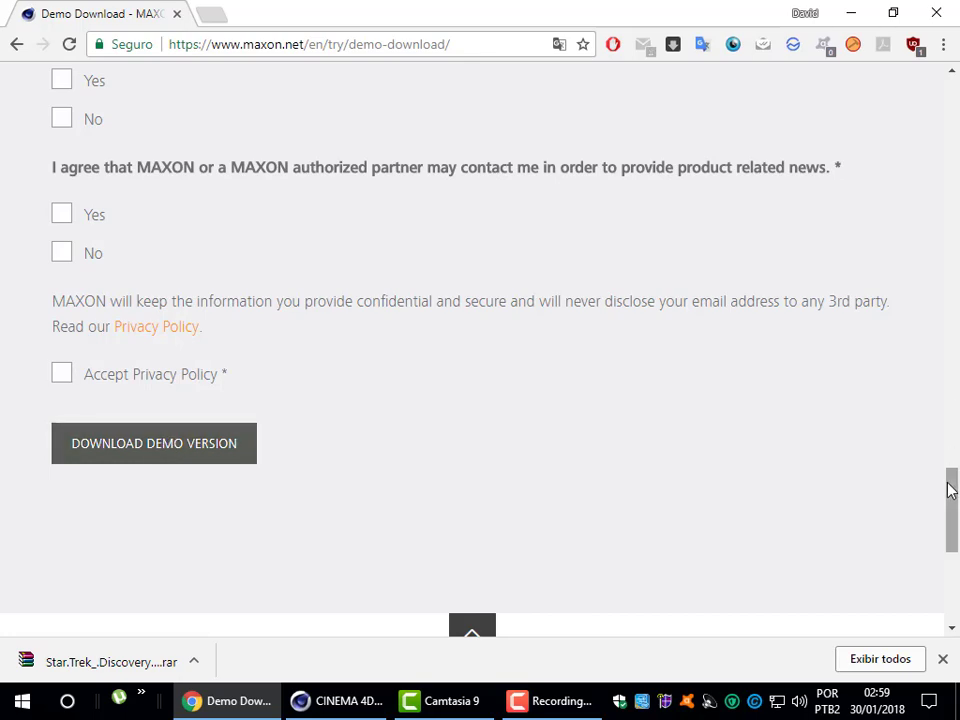
pyautogui.moveTo(951, 489)
pyautogui.mouseDown()
pyautogui.moveTo(955, 535)
pyautogui.moveTo(957, 105)
pyautogui.mouseUp()
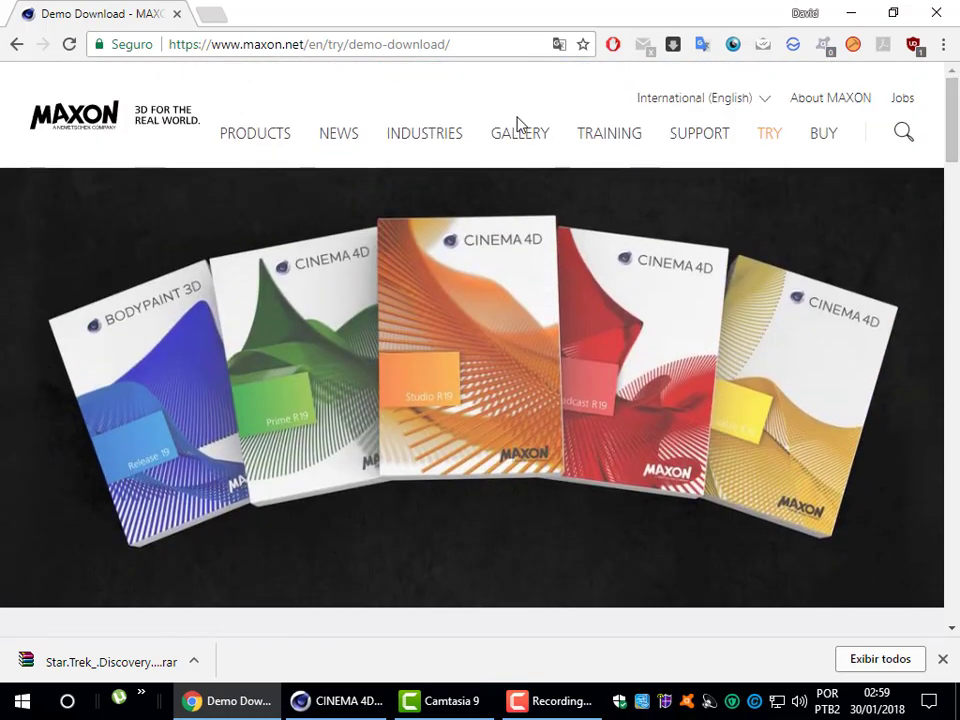
pyautogui.click(860, 10)
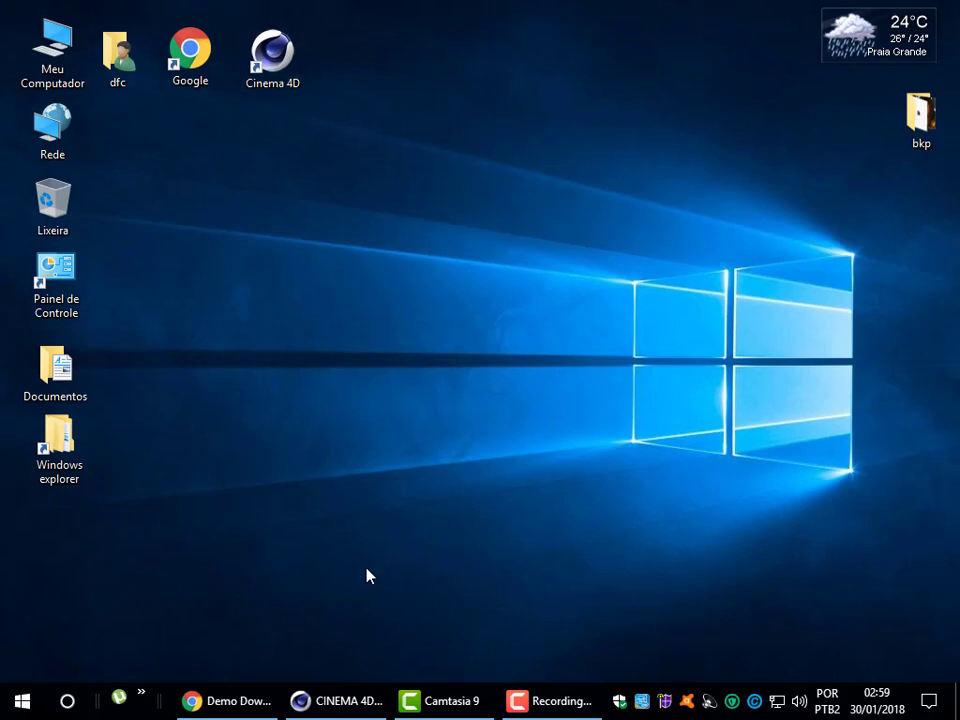
# Restore the Cinema 4D R19 Studio window showing the empty Untitled 1 scene
pyautogui.click(345, 700)
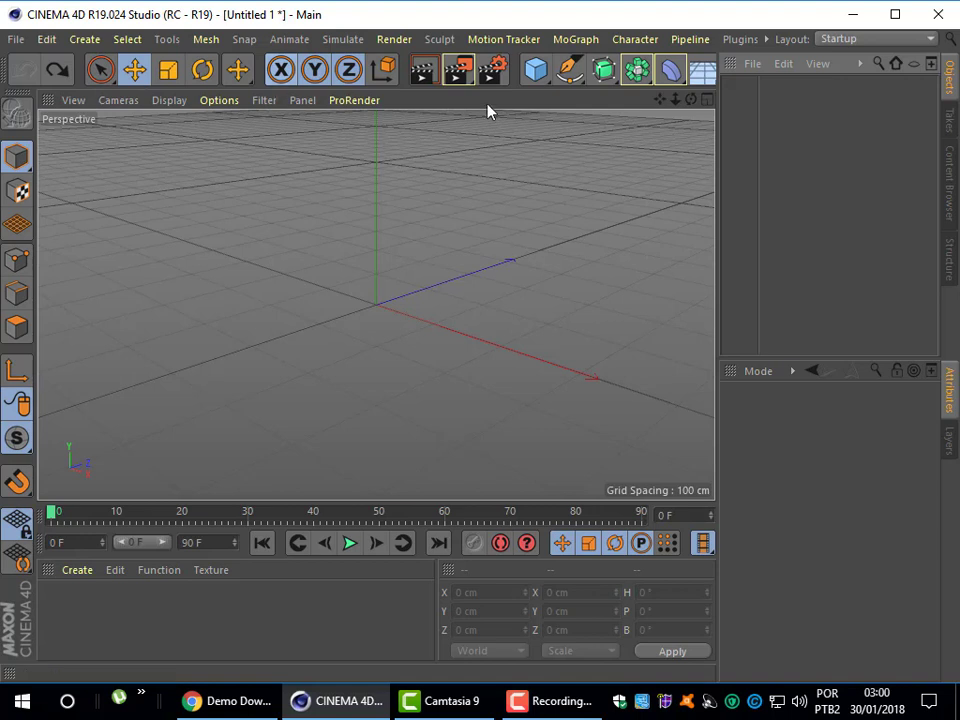
pyautogui.click(545, 78)
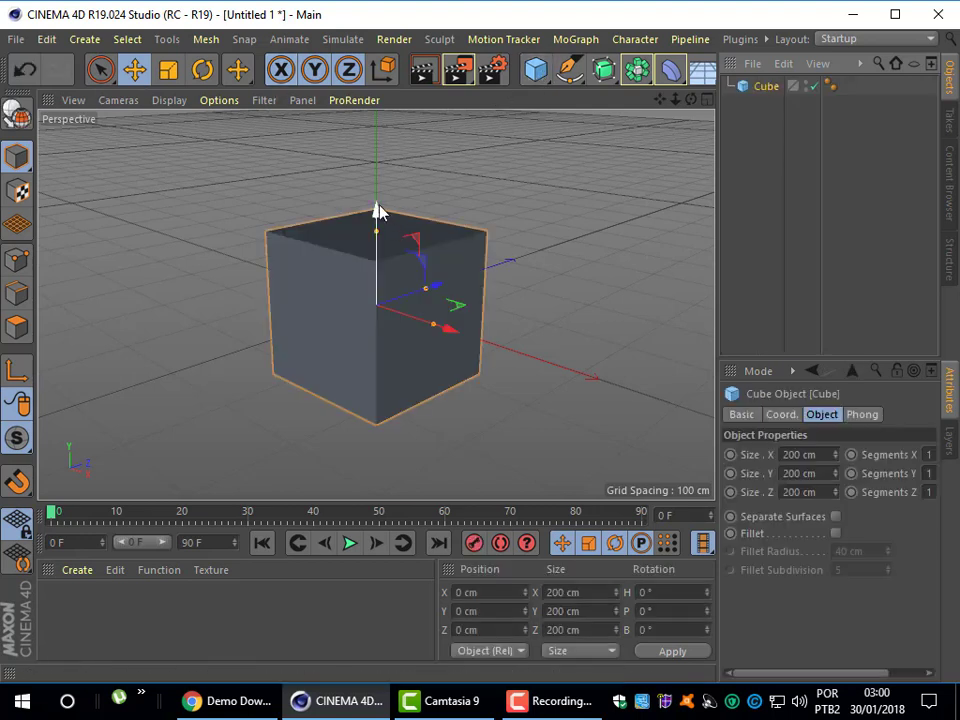
pyautogui.moveTo(377, 208)
pyautogui.mouseDown()
pyautogui.moveTo(378, 225)
pyautogui.moveTo(386, 190)
pyautogui.mouseUp()
pyautogui.moveTo(452, 311); pyautogui.dragTo(435, 304)
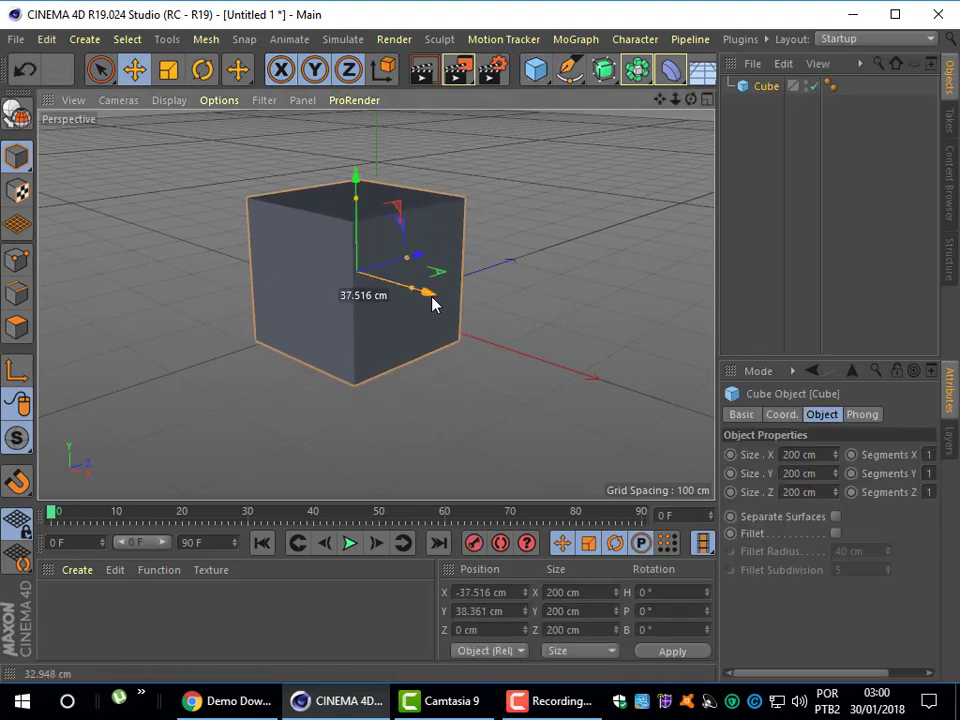
pyautogui.click(349, 543)
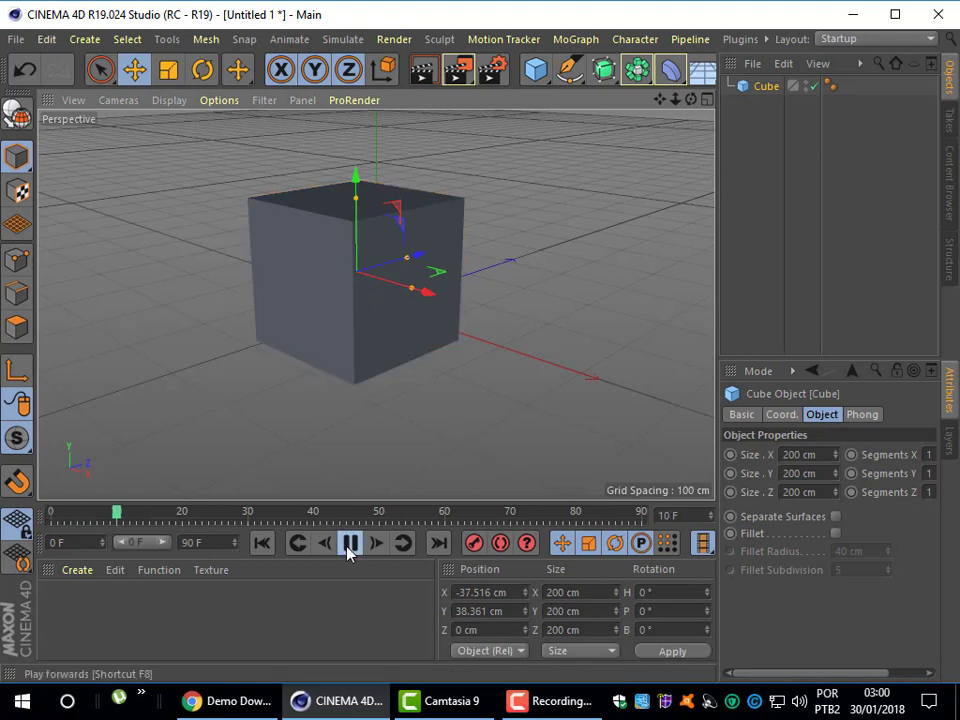
pyautogui.click(349, 543)
pyautogui.moveTo(242, 510); pyautogui.dragTo(40, 522)
pyautogui.click(26, 68)
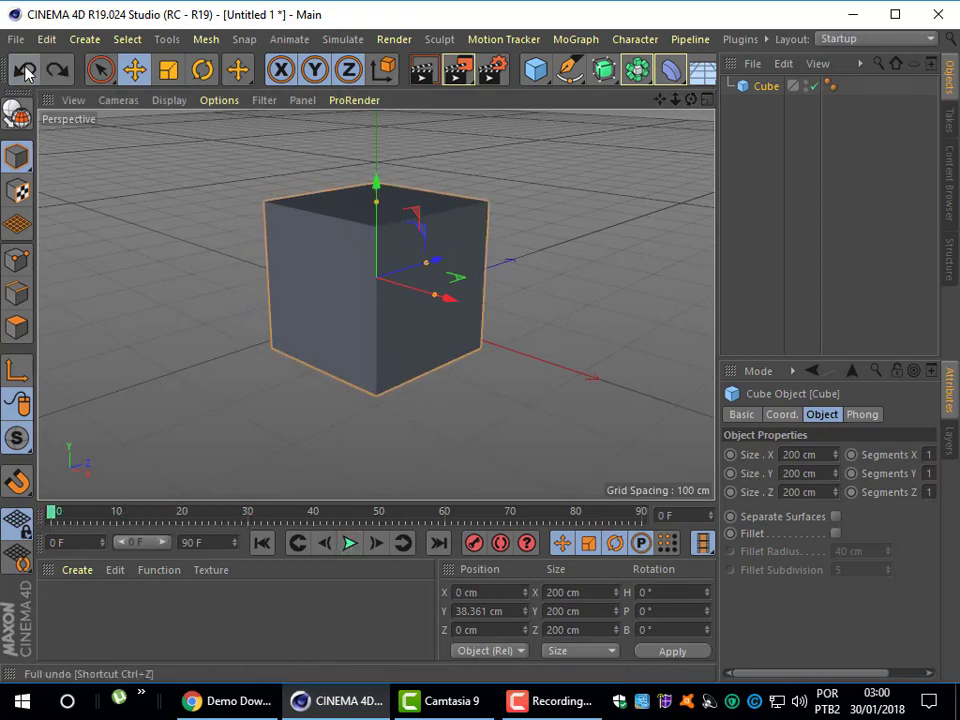
pyautogui.click(26, 68)
pyautogui.click(26, 68)
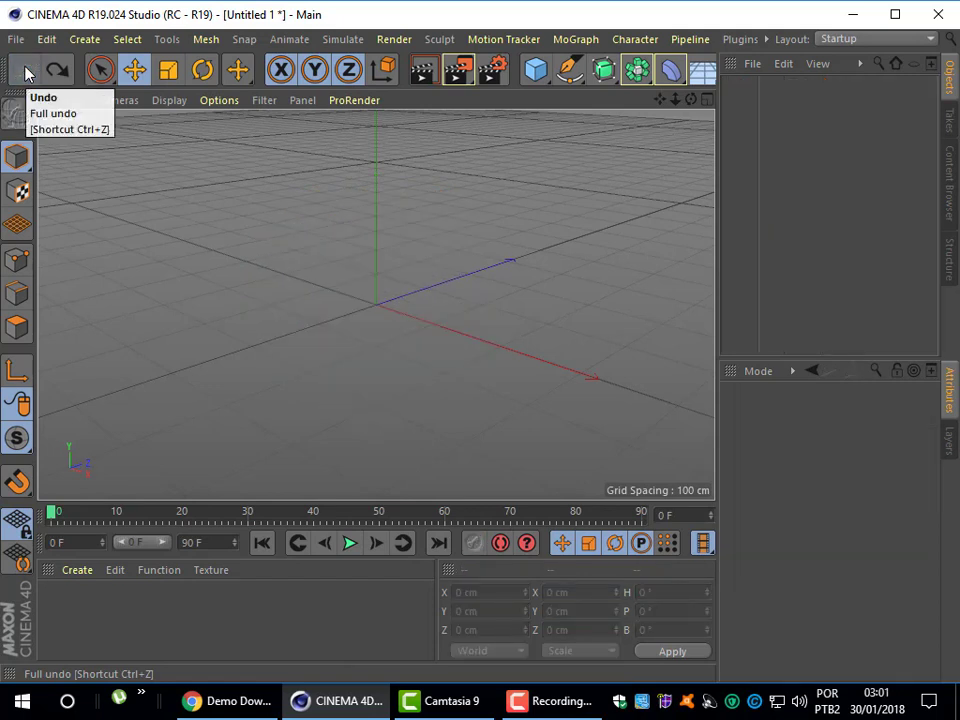